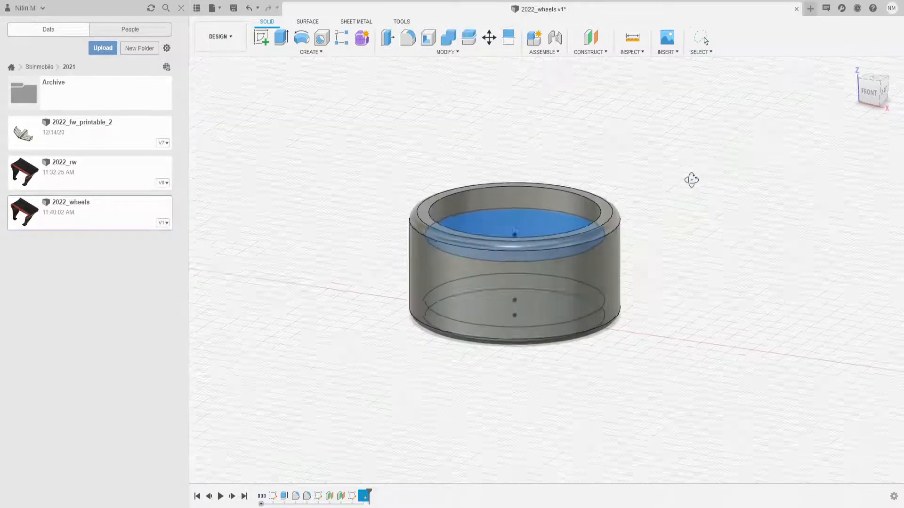
- Extrude the selected inner face of the wheel rim
key(Return)
click(561, 262)
key(e)
key(Return)
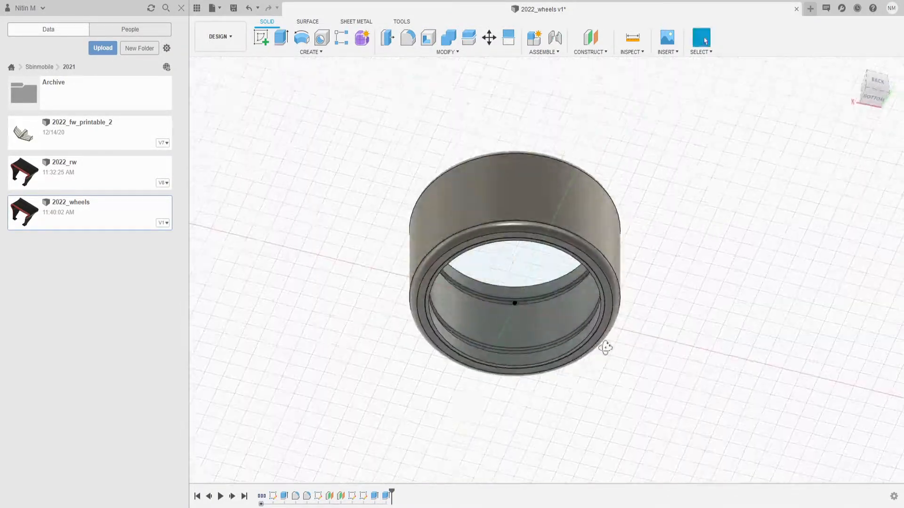
- Sketch a circle beside the rim on the ground plane and extrude it into a disc
key(c)
shift+middle_drag(629, 358, 728, 309)
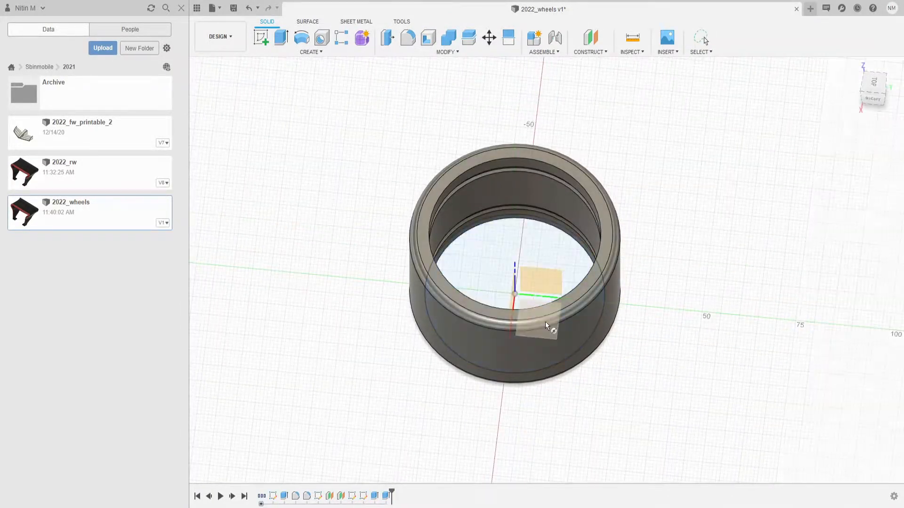
click(548, 325)
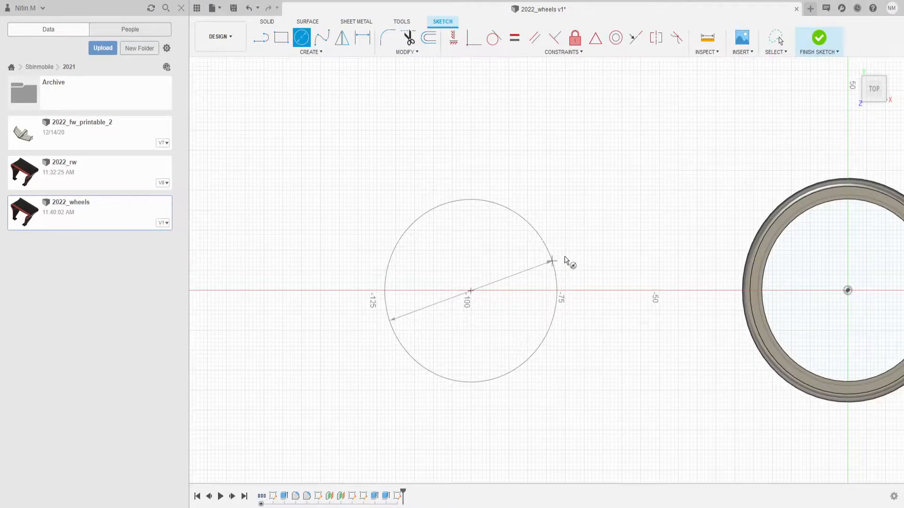
key(e)
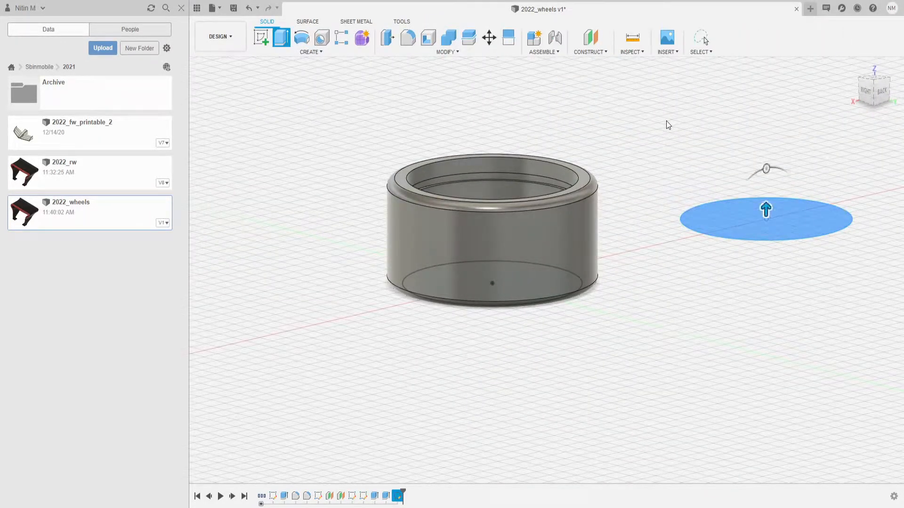
key(Return)
- Sketch a circle concentric with the disc on its top face, dimensioned to Ø41.70
mouse_move(666, 121)
shift+middle_down()
mouse_move(554, 268)
mouse_move(414, 188)
shift+middle_up()
key(c)
click(414, 188)
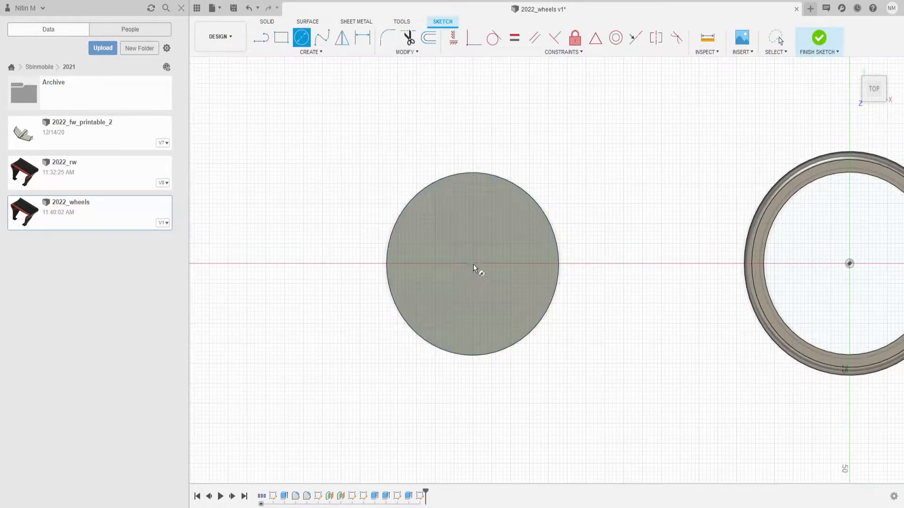
click(530, 215)
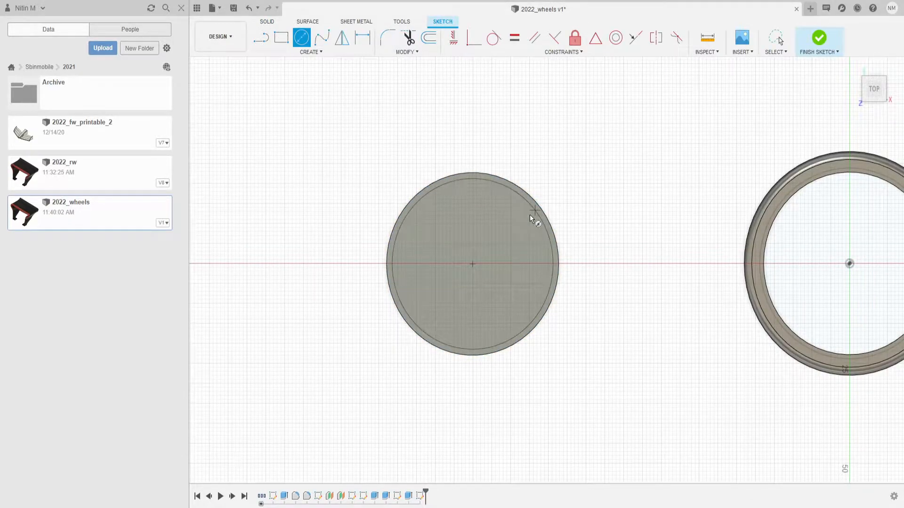
key(Escape)
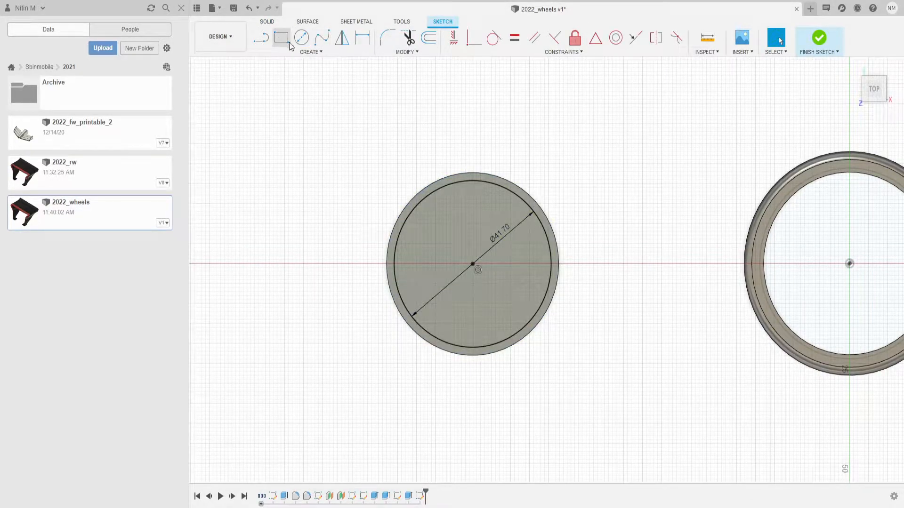
click(520, 209)
key(Escape)
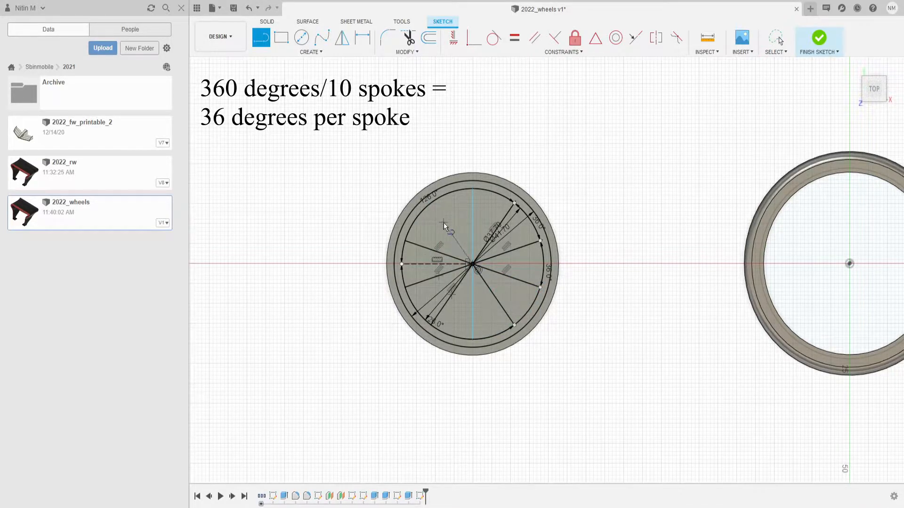
- Offset the vertical spoke line and the next spoke line by 0.6 mm
scroll(443, 220, up, 5)
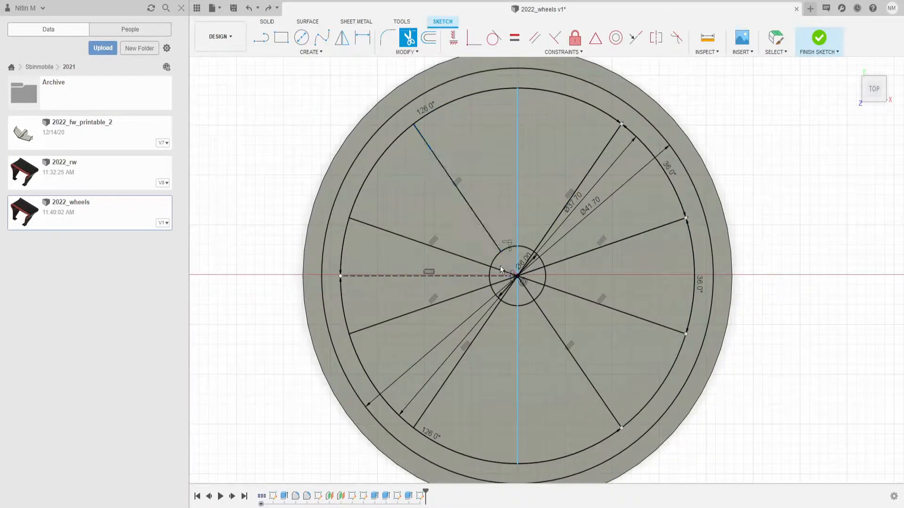
key(Return)
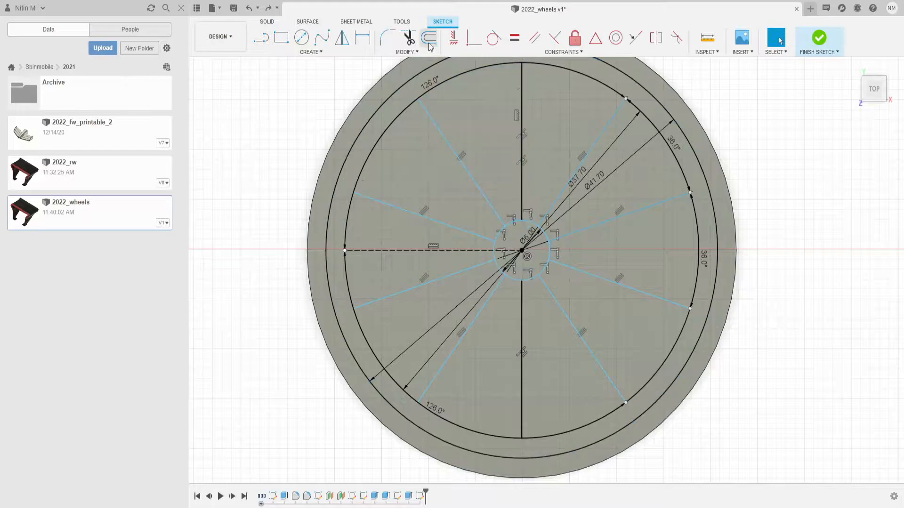
text(0.6)
key(Return)
key(o)
click(450, 144)
text(0.6)
key(Return)
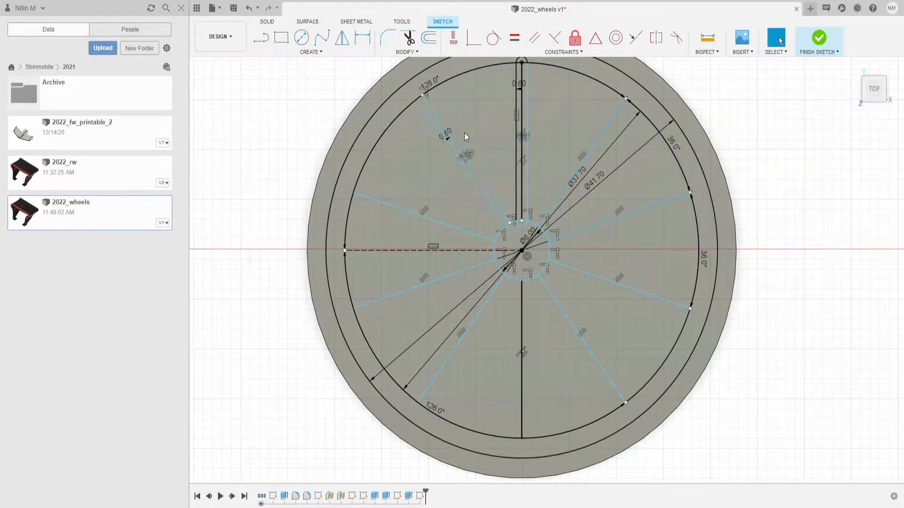
- Offset the upper-left spoke line by 0.6 mm
scroll(464, 132, up, 3)
scroll(585, 297, up, 8)
key(l)
key(Escape)
scroll(484, 246, down, 8)
key(o)
click(430, 181)
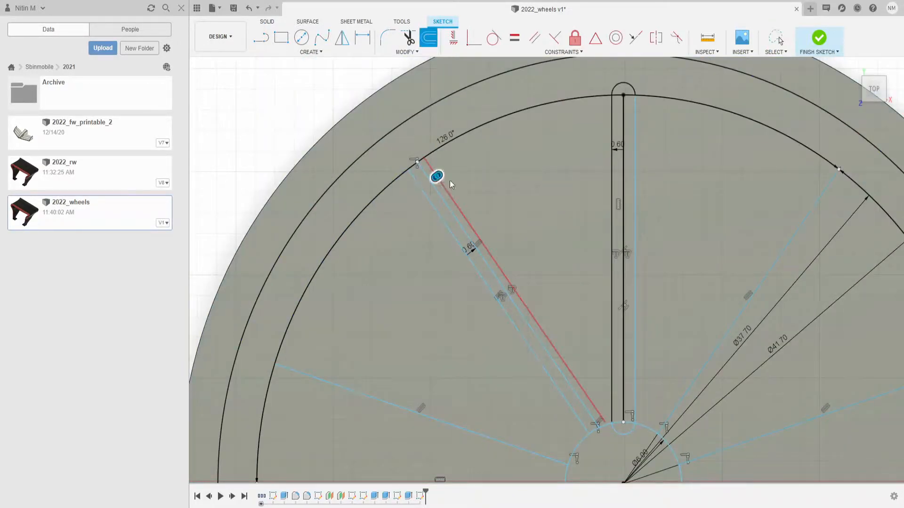
key(Return)
- Draw a short line near the hub between the spoke offset lines
scroll(582, 441, up, 6)
key(l)
click(496, 233)
click(499, 238)
scroll(508, 231, down, 8)
scroll(413, 77, up, 12)
key(Escape)
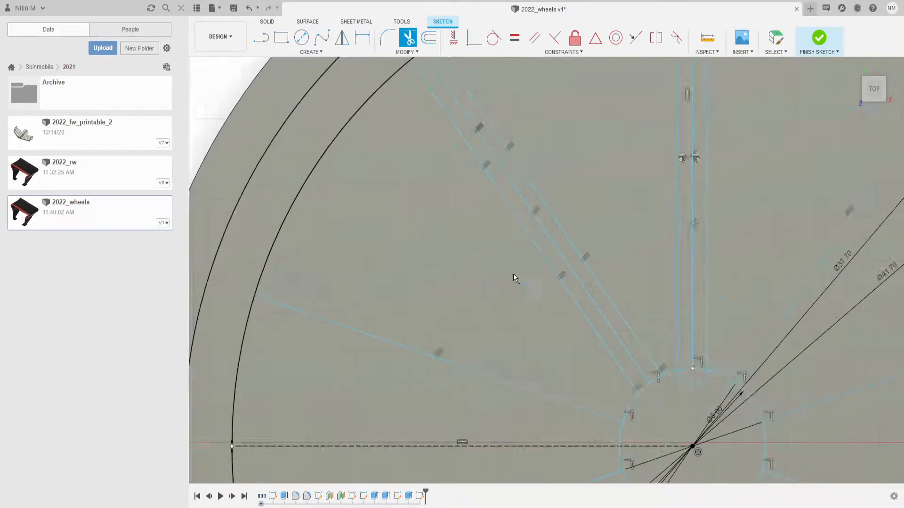
- Offset the remaining spoke lines to give every spoke its width
scroll(499, 250, down, 6)
click(429, 38)
click(377, 257)
key(Return)
click(428, 37)
click(395, 264)
key(Return)
click(429, 38)
click(383, 332)
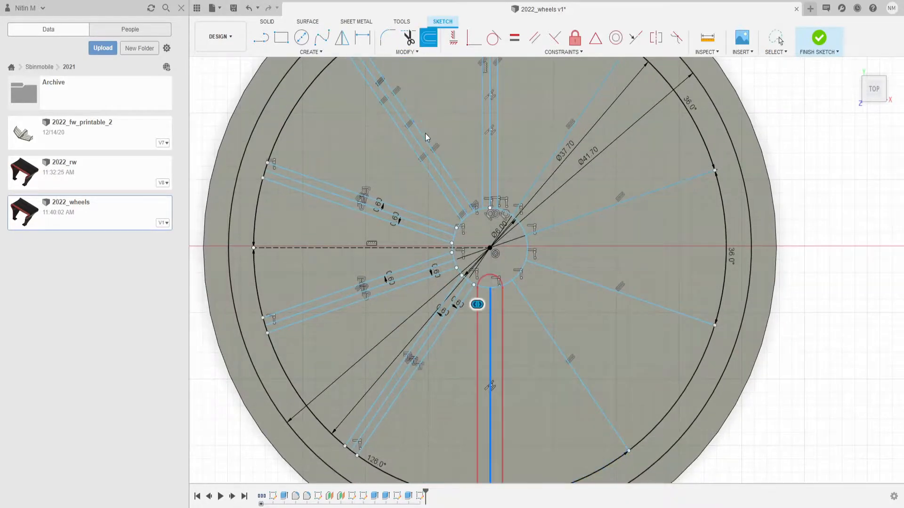
key(Return)
click(432, 39)
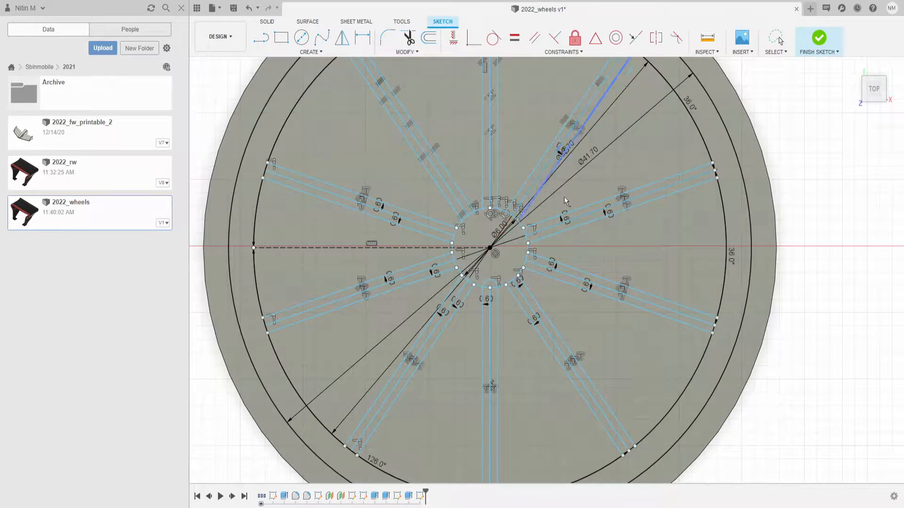
click(629, 263)
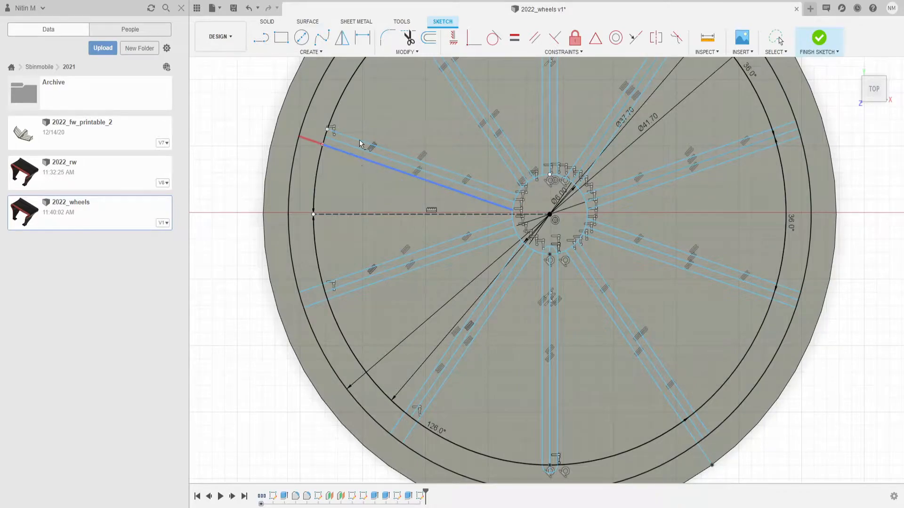
- Extrude-cut the gaps between the spokes through the disc
middle_drag(565, 138, 561, 218)
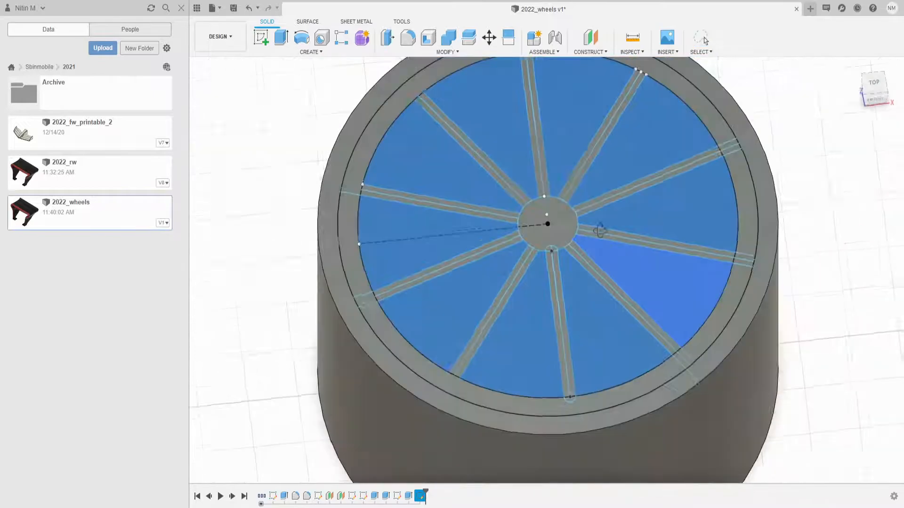
key(e)
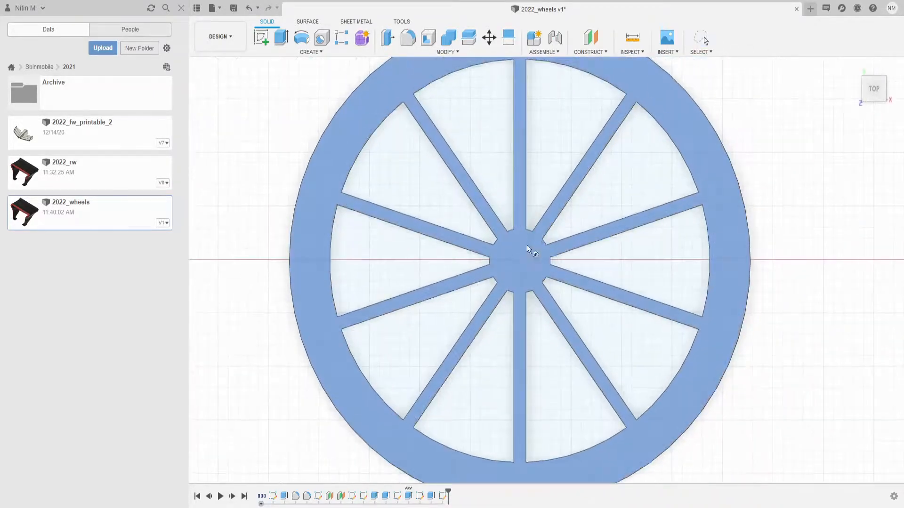
click(519, 261)
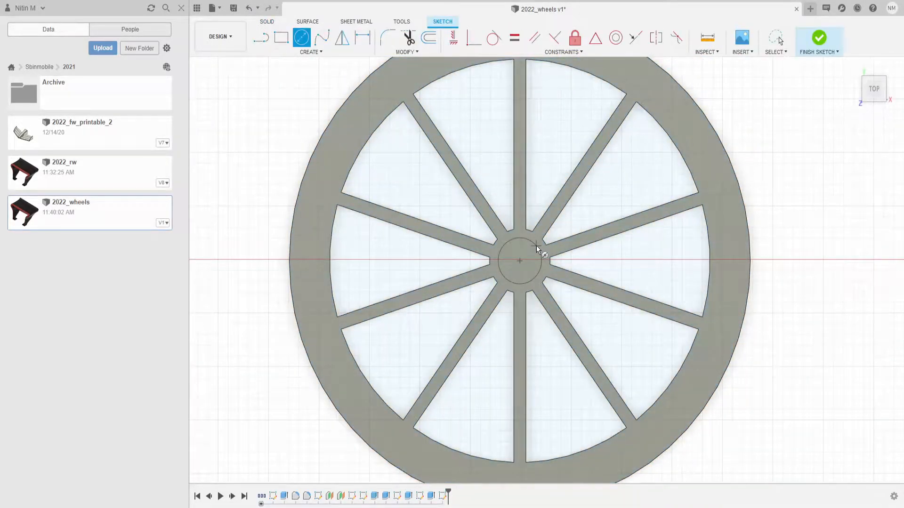
- Draw a 3 mm hub hole circle and extrude-cut it -30 mm
text(3)
key(Return)
key(Escape)
click(809, 47)
click(550, 202)
text(e-30)
key(Return)
- Sketch a triangular profile on a vertical plane inside one spoke pocket
shift+middle_drag(680, 230, 484, 270)
click(667, 268)
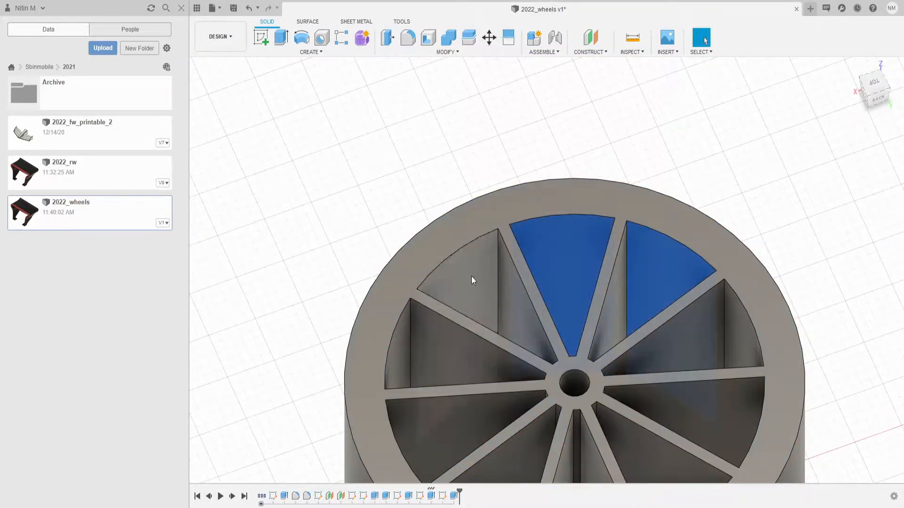
click(559, 258)
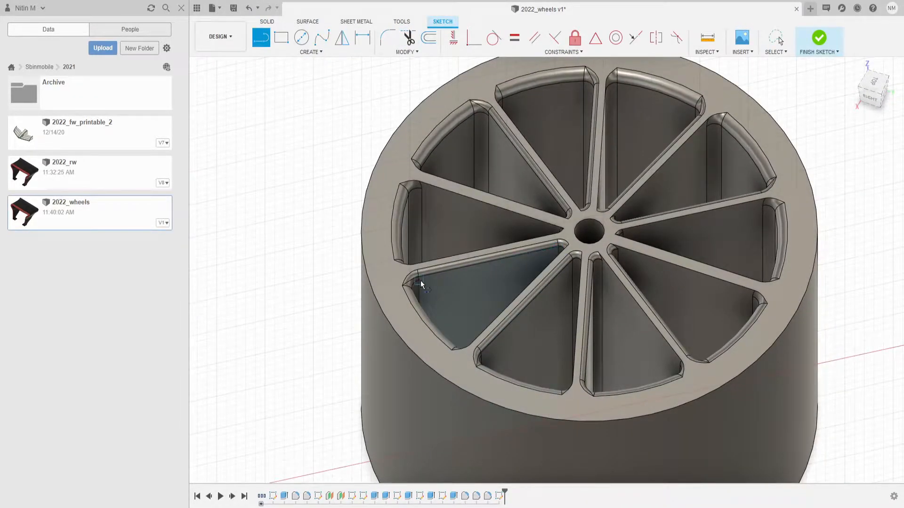
click(420, 281)
shift+middle_drag(510, 296, 452, 142)
click(458, 103)
click(458, 140)
mouse_move(441, 133)
shift+middle_down()
mouse_move(451, 205)
mouse_move(465, 158)
shift+middle_up()
- Revolve the triangular profile around the wheel's central axis
scroll(465, 158, up, 5)
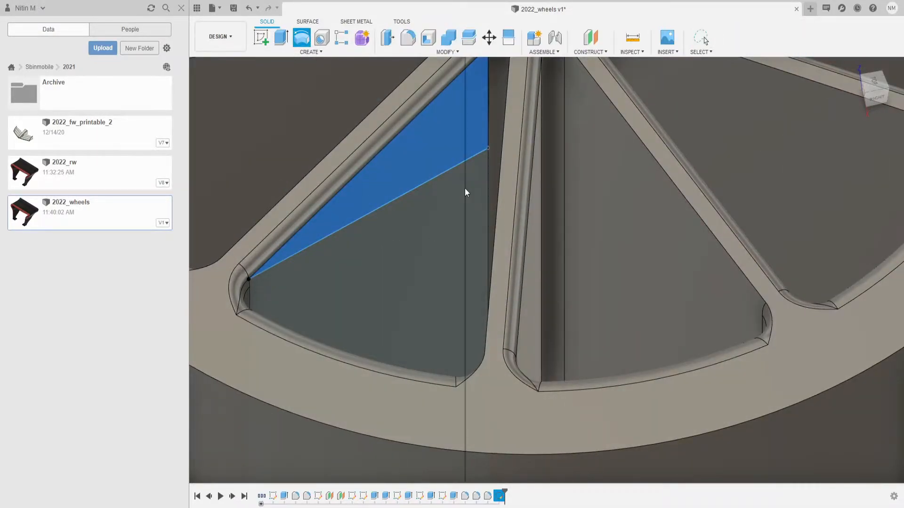
scroll(465, 188, up, 3)
scroll(532, 160, down, 8)
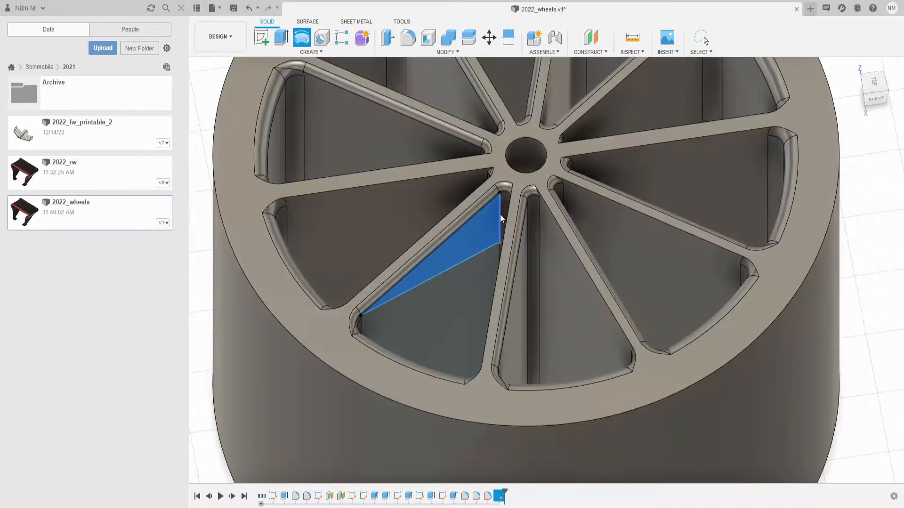
click(500, 215)
middle_drag(867, 161, 872, 232)
click(532, 226)
mouse_move(549, 248)
shift+middle_down()
mouse_move(582, 211)
mouse_move(615, 249)
mouse_move(637, 251)
shift+middle_up()
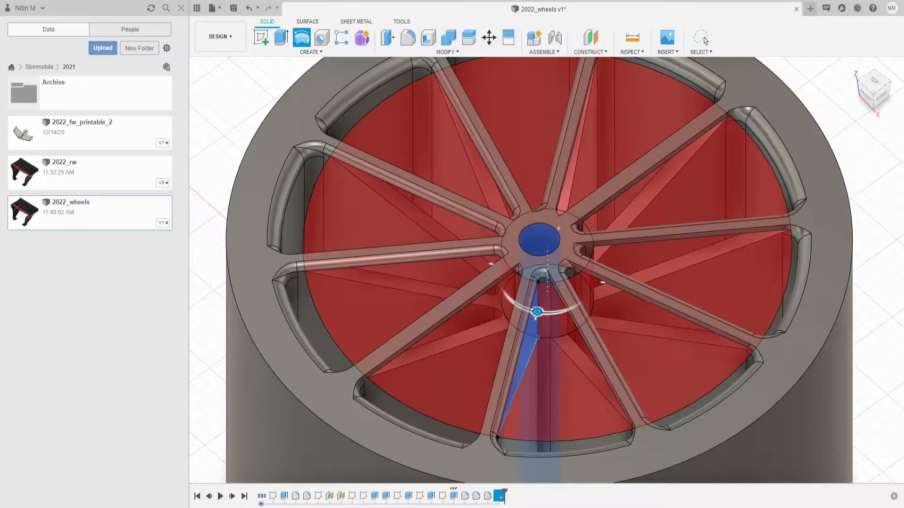
key(Return)
- Create a construction plane through the wheel and sketch a sloped line on it
shift+middle_drag(711, 271, 642, 224)
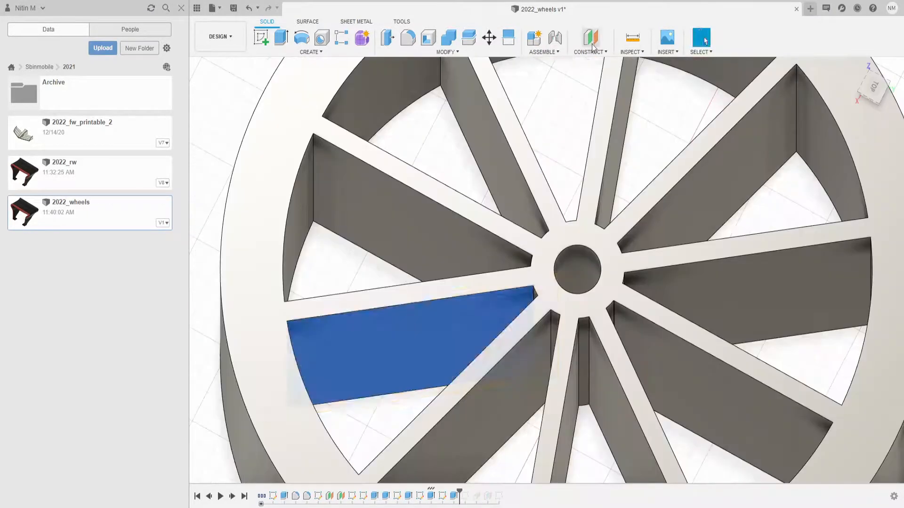
click(592, 47)
click(417, 359)
click(261, 38)
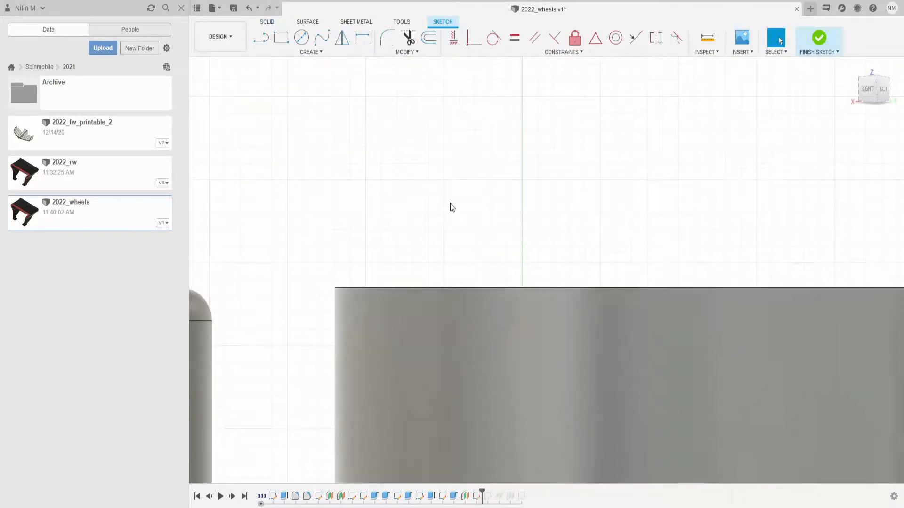
shift+middle_drag(451, 205, 442, 292)
key(l)
click(400, 356)
click(635, 325)
shift+middle_drag(635, 324, 638, 375)
- Delete the selected feature from the timeline
drag(516, 487, 527, 488)
click(488, 496)
key(Delete)
- Revolve the sketched profile around the hub's axis
click(302, 38)
mouse_move(840, 137)
shift+middle_down()
mouse_move(862, 210)
mouse_move(837, 127)
shift+middle_up()
key(Escape)
shift+middle_drag(447, 276, 471, 306)
click(301, 38)
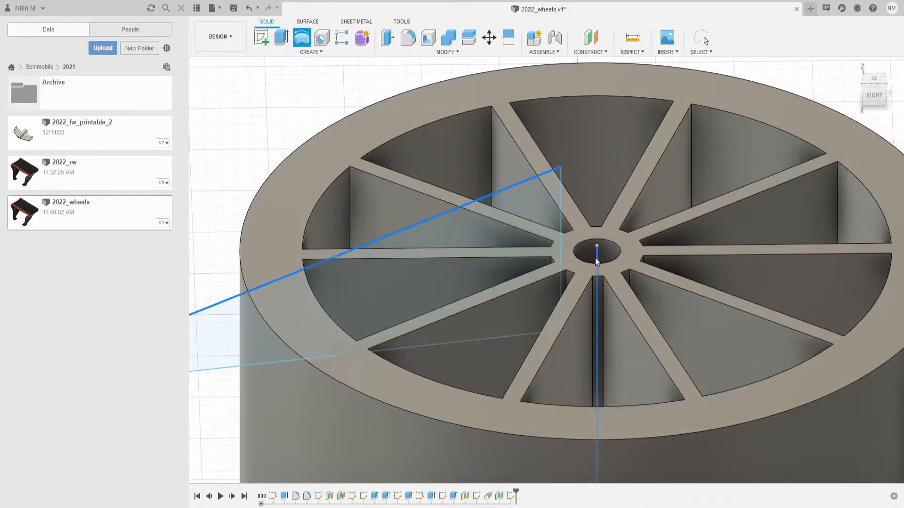
click(518, 263)
click(597, 257)
key(Return)
shift+middle_drag(616, 235, 616, 213)
key(f)
click(666, 250)
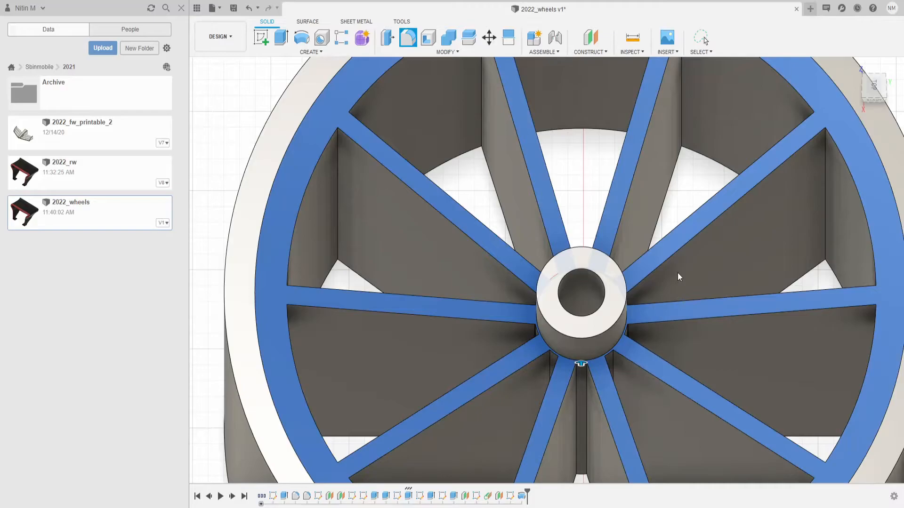
key(Escape)
- Create a construction plane offset -4 mm from the wheel's bottom face
shift+middle_drag(677, 273, 523, 162)
click(590, 38)
shift+middle_drag(532, 301, 484, 303)
click(489, 400)
text(-4)
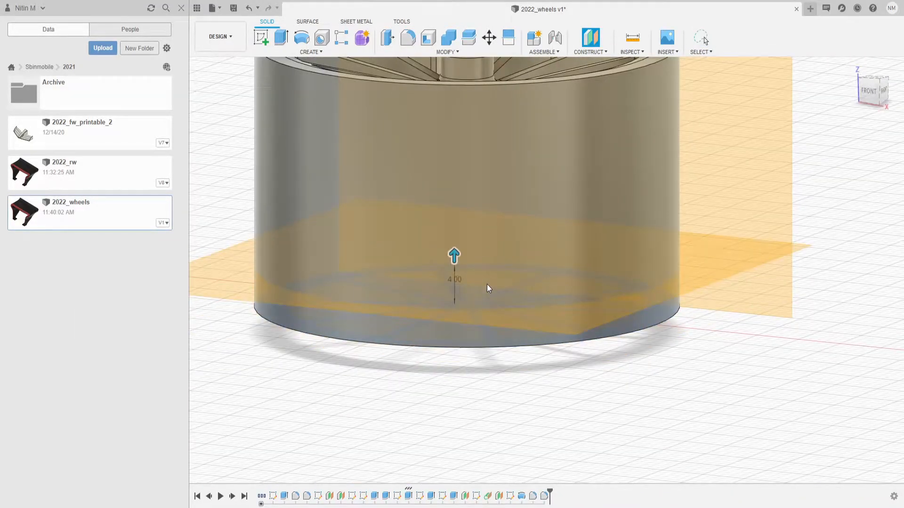
key(Return)
- Create another offset construction plane at 19 mm
click(590, 38)
text(19)
shift+middle_drag(394, 295, 550, 346)
key(Return)
- Sketch a circle centred on the wheel on the lower plane and finish the sketch
click(262, 37)
click(468, 415)
key(c)
click(495, 229)
key(Return)
click(819, 38)
- Sketch a circle centred on the wheel on the upper plane and finish the sketch
click(261, 38)
click(391, 108)
key(c)
click(556, 218)
key(Return)
shift+middle_drag(575, 209, 560, 142)
click(818, 38)
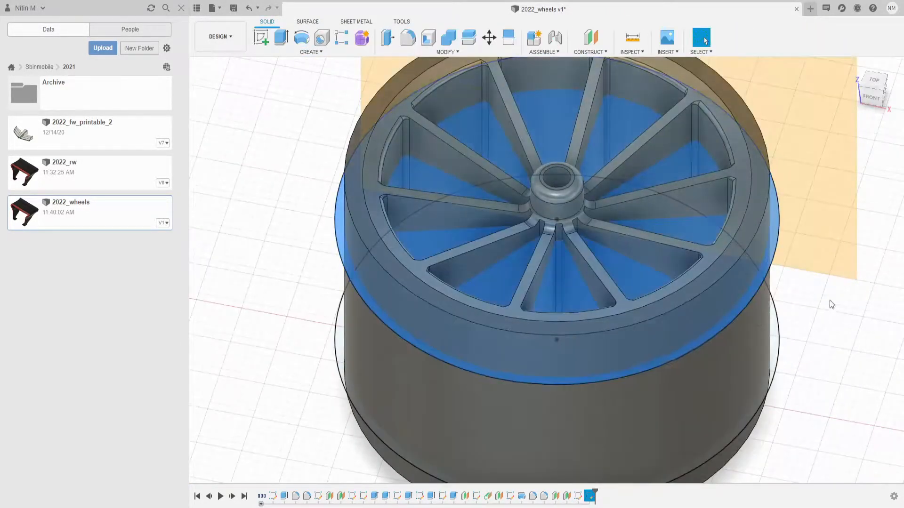
click(828, 310)
middle_drag(828, 311, 810, 287)
click(754, 302)
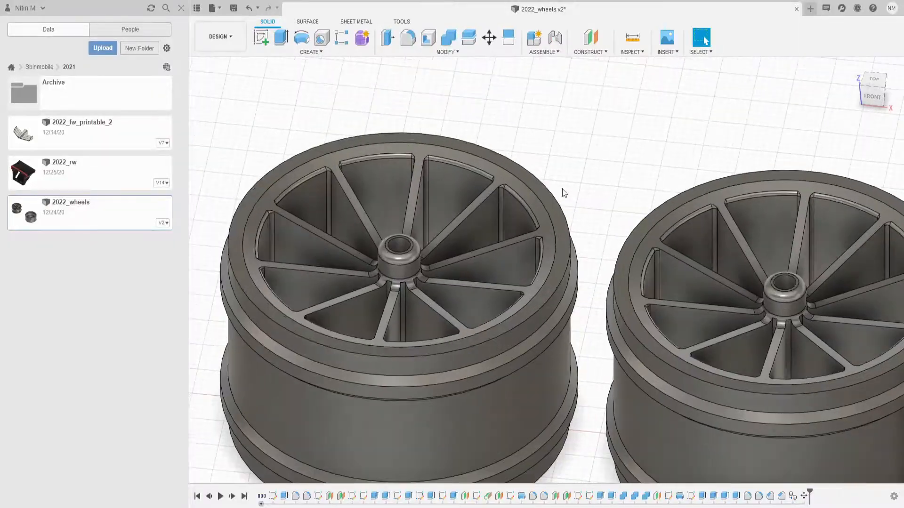
click(546, 198)
click(592, 206)
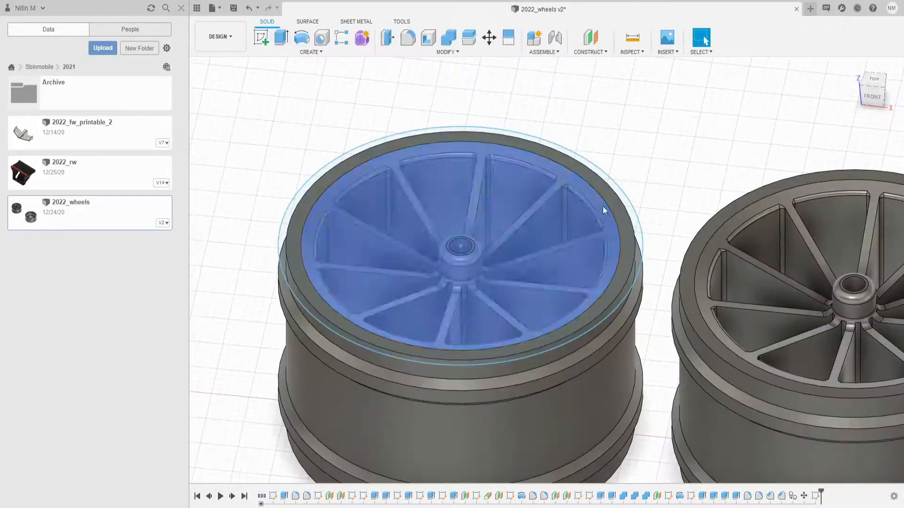
- Extrude the selected top face profile of the wheel downward
key(e)
drag(481, 230, 482, 299)
mouse_move(482, 298)
shift+middle_down()
mouse_move(762, 225)
mouse_move(735, 94)
shift+middle_up()
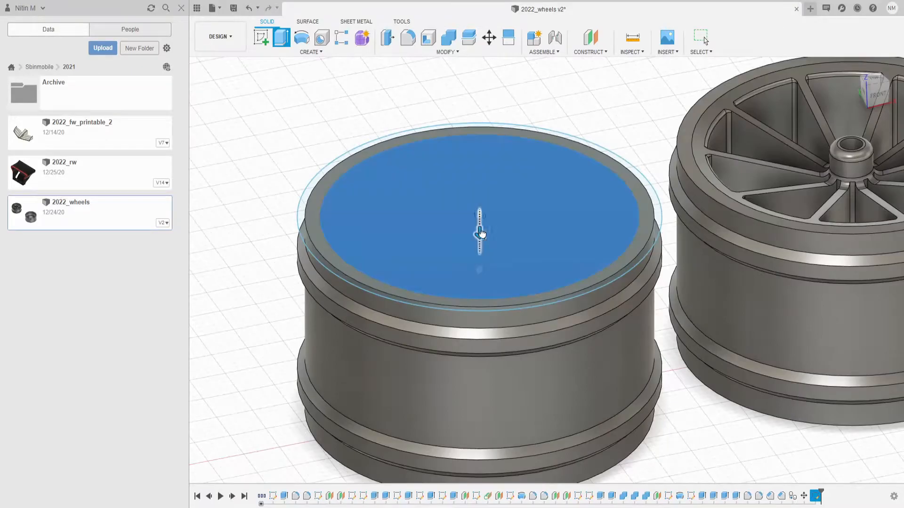
drag(485, 238, 482, 302)
key(Return)
- Extrude a second profile on the wheel's face
click(488, 307)
shift+middle_drag(482, 301, 506, 136)
key(e)
key(Return)
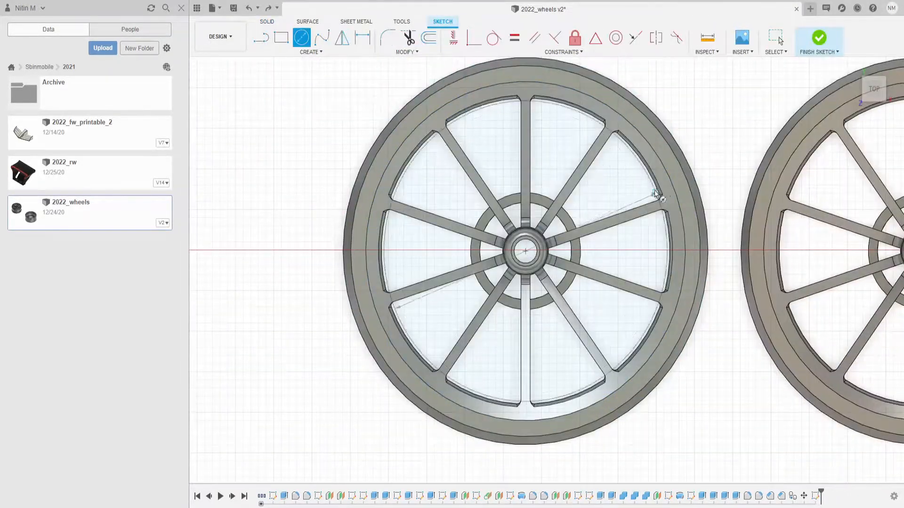
shift+middle_drag(614, 185, 505, 212)
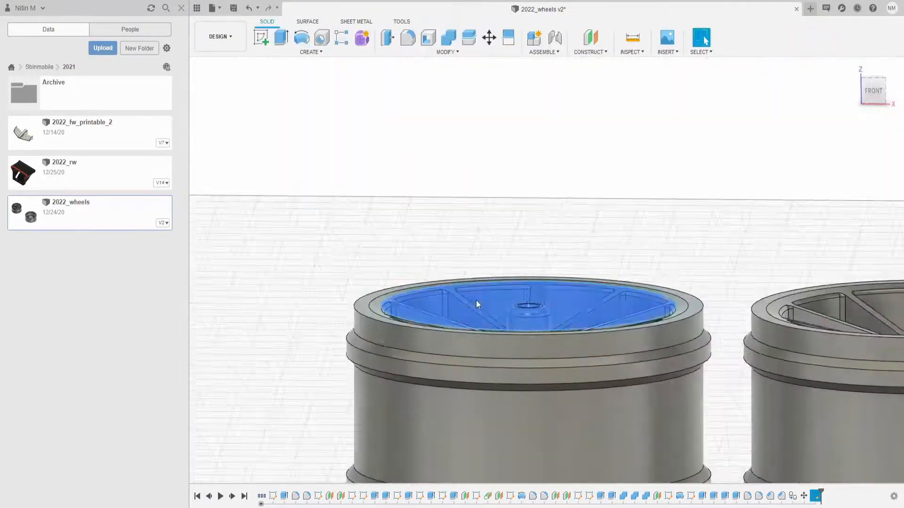
key(e)
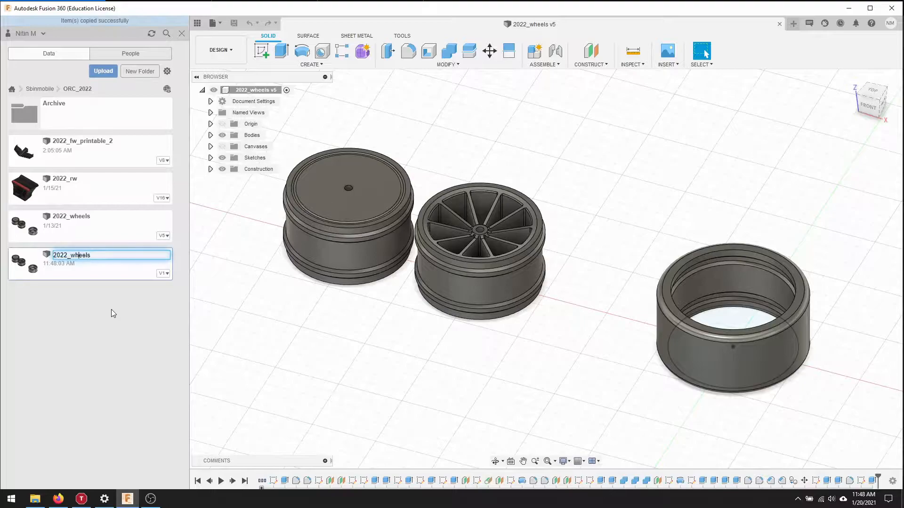
- Rename the copied wheel designs as 2022_frontwheels and 2022_rearwheels
right_click(66, 216)
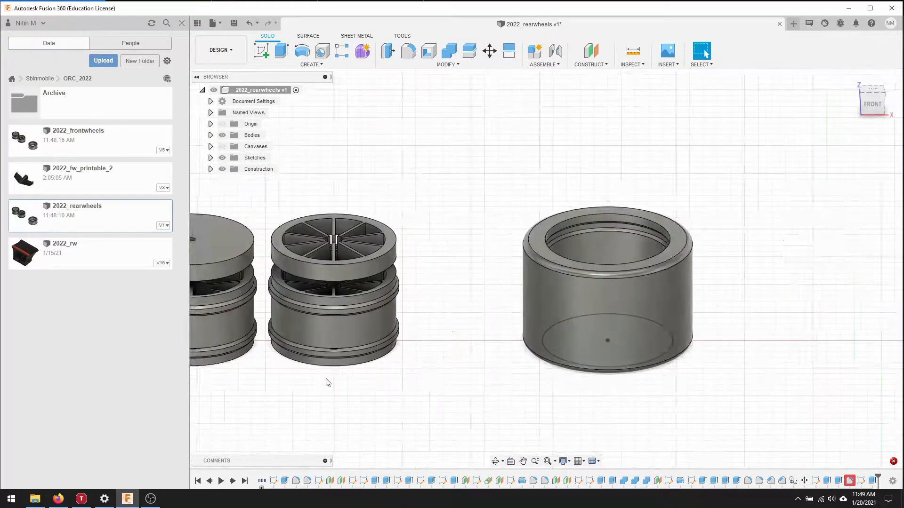
- Move the six selected sketch objects -1 mm along Y
mouse_move(577, 226)
shift+middle_down()
mouse_move(584, 249)
mouse_move(581, 233)
shift+middle_up()
scroll(588, 188, up, 5)
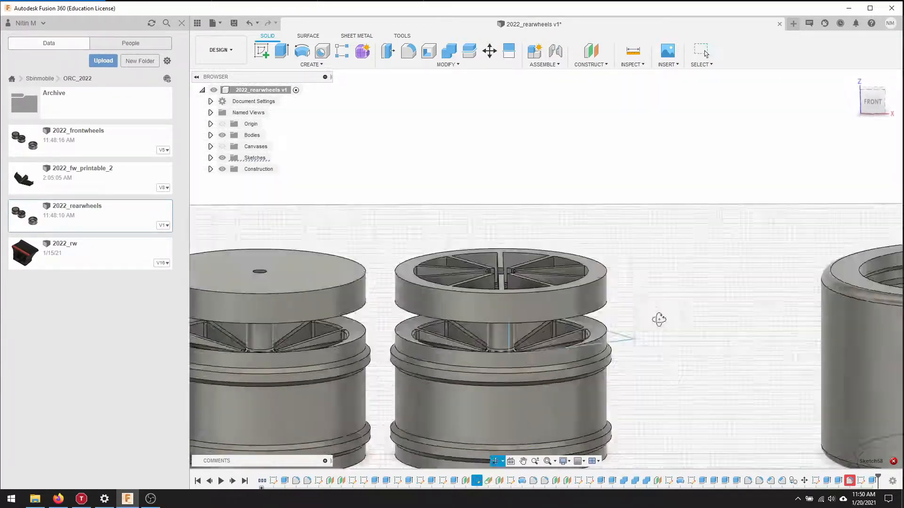
key(m)
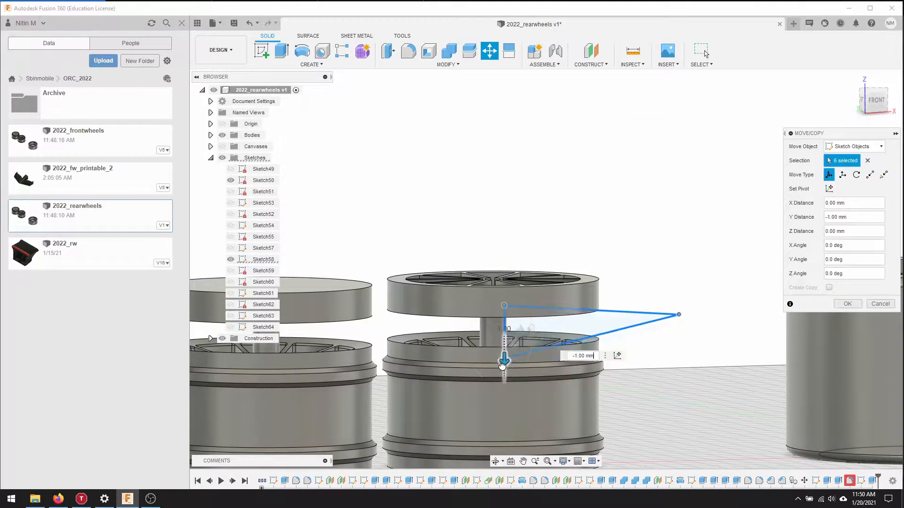
drag(503, 307, 504, 304)
middle_drag(587, 214, 586, 213)
double_click(557, 483)
key(Escape)
mouse_move(680, 305)
shift+middle_down()
mouse_move(720, 356)
mouse_move(587, 214)
mouse_move(541, 226)
shift+middle_up()
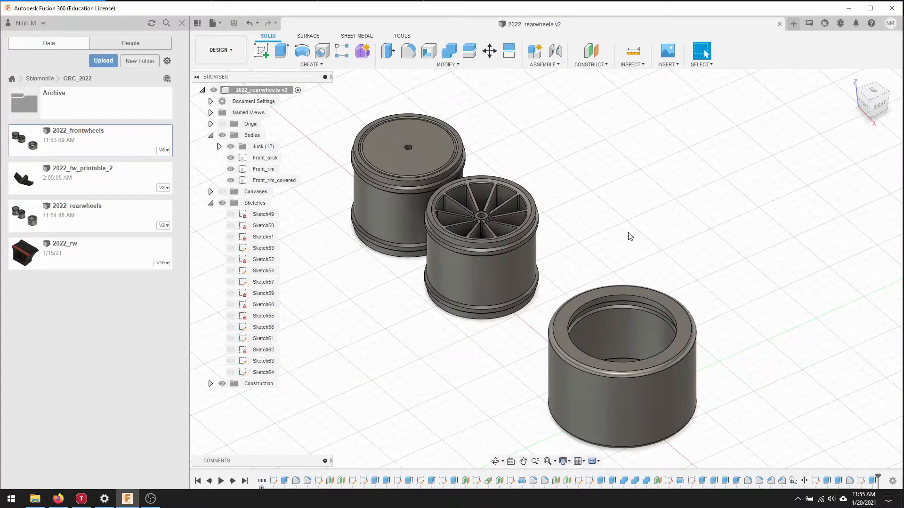
mouse_move(630, 236)
shift+middle_down()
mouse_move(621, 264)
mouse_move(607, 198)
mouse_move(599, 252)
mouse_move(587, 214)
mouse_move(637, 246)
shift+middle_up()
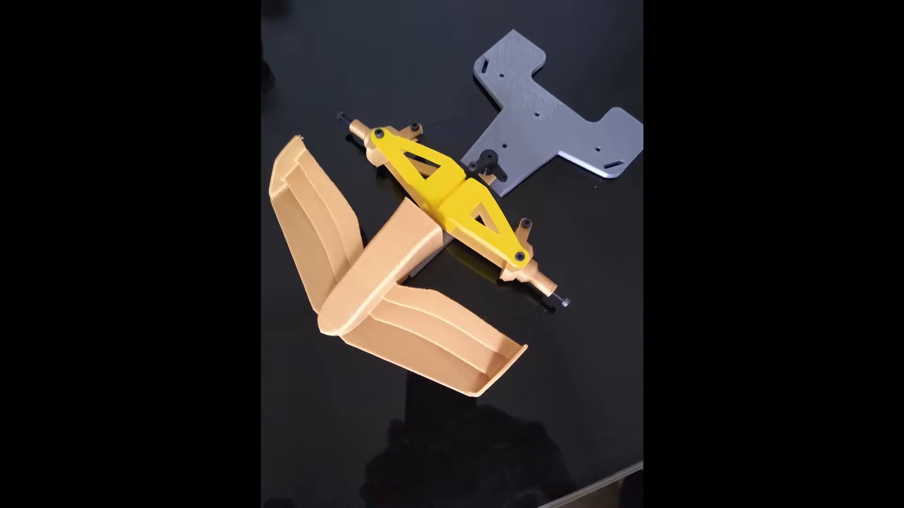